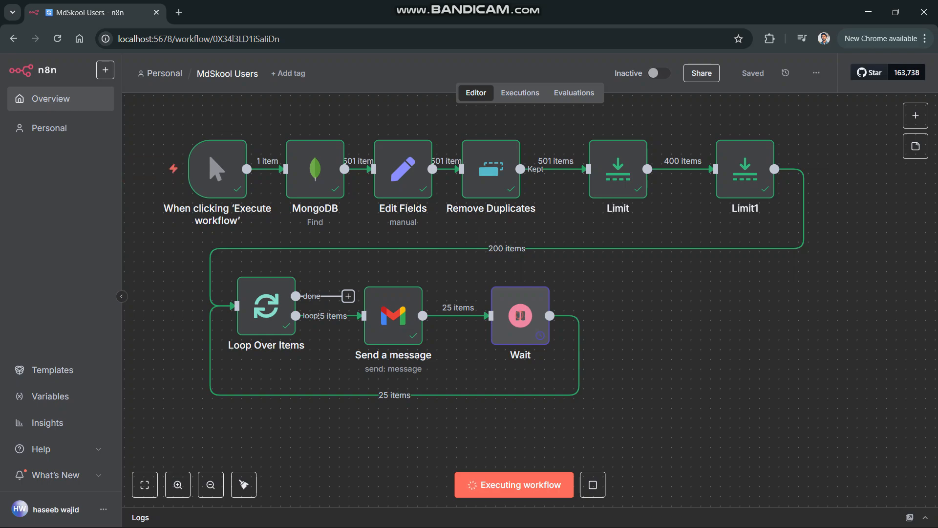
# Search the node library for "exec" and clear the search.
pyautogui.click(916, 115)
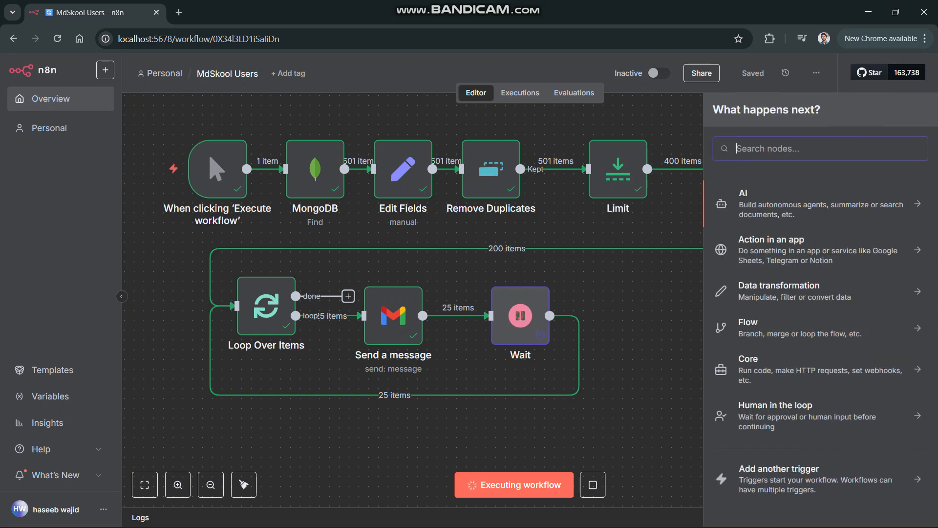
pyautogui.write('exec')
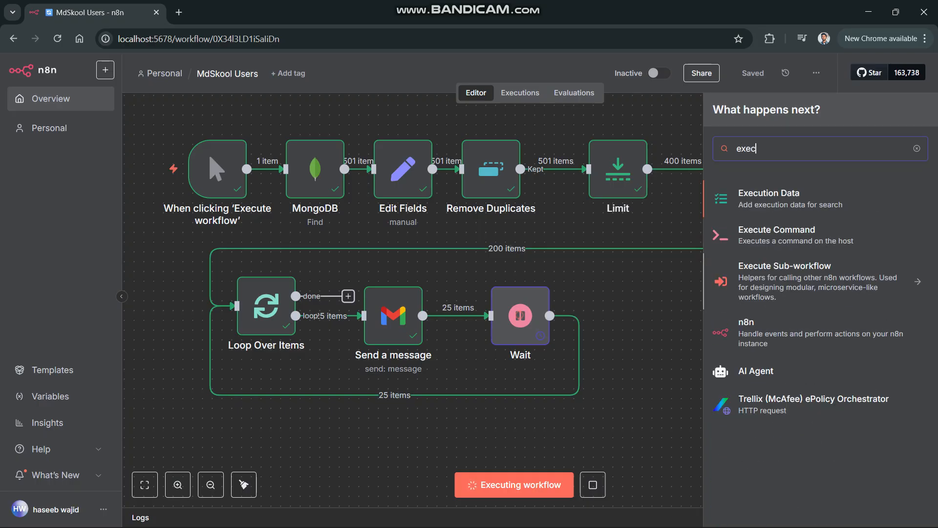
pyautogui.press('BackSpace')
pyautogui.press('BackSpace')
pyautogui.press('BackSpace')
pyautogui.press('BackSpace')
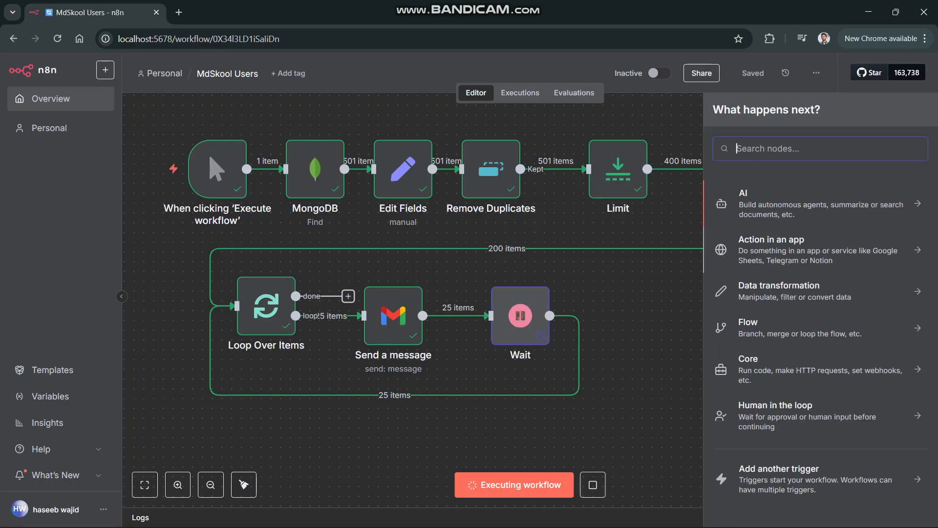
# Search the node library for "start" and clear the search.
pyautogui.write('start')
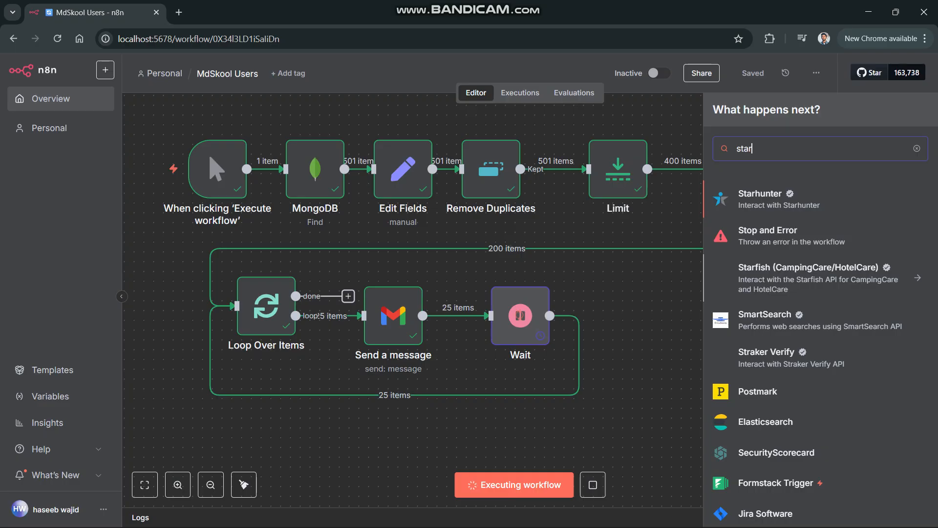
pyautogui.press('BackSpace')
pyautogui.press('BackSpace')
pyautogui.press('BackSpace')
pyautogui.press('BackSpace')
pyautogui.press('BackSpace')
# Search the node library for "trigger", browse the trigger nodes on offer, and clear the search.
pyautogui.write('trigger')
pyautogui.scroll(-5, 815, 343)
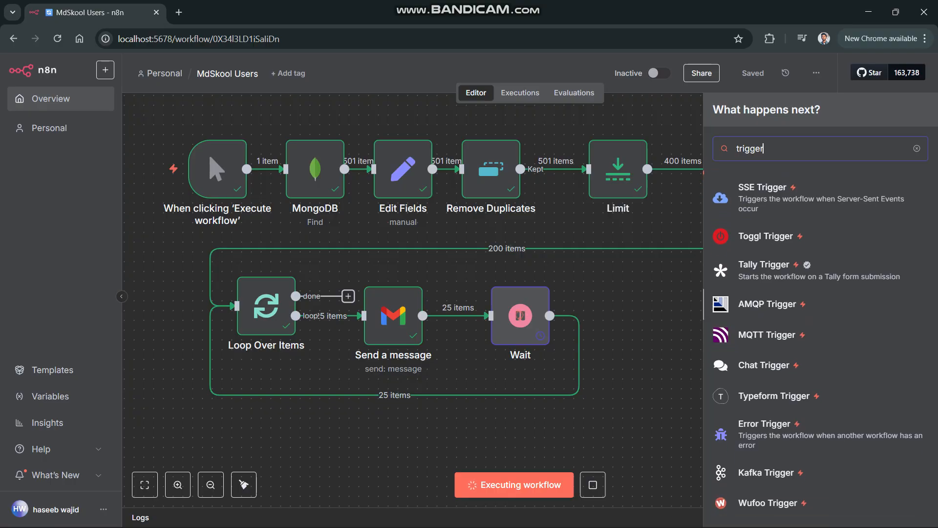
pyautogui.scroll(-8, 817, 342)
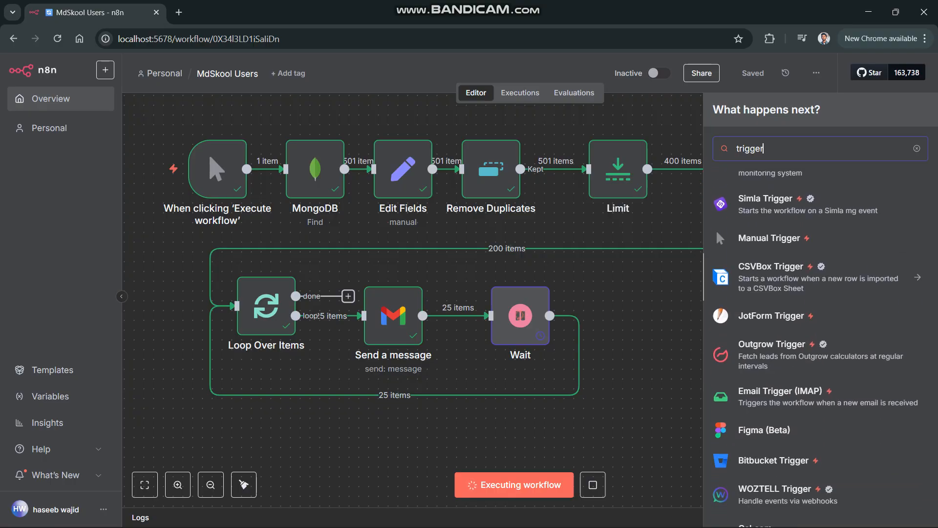
pyautogui.scroll(-12, 815, 342)
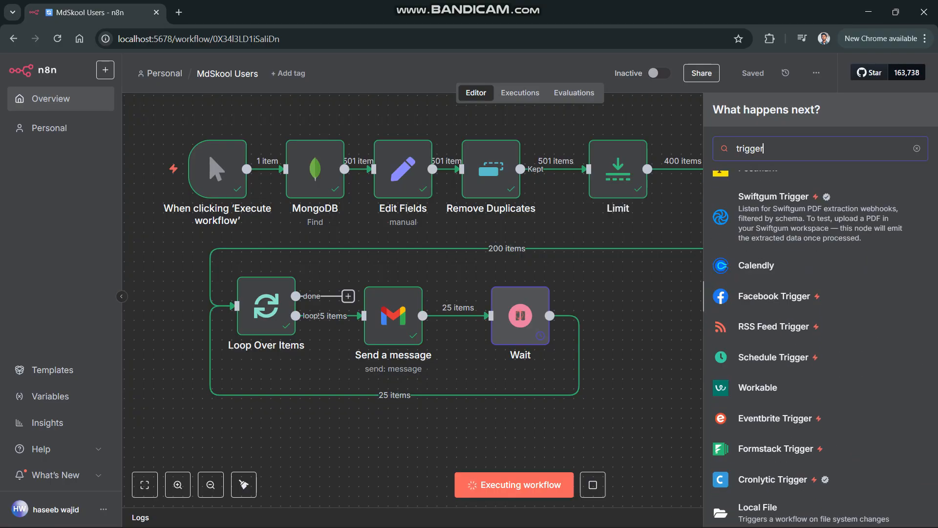
pyautogui.scroll(-10, 816, 343)
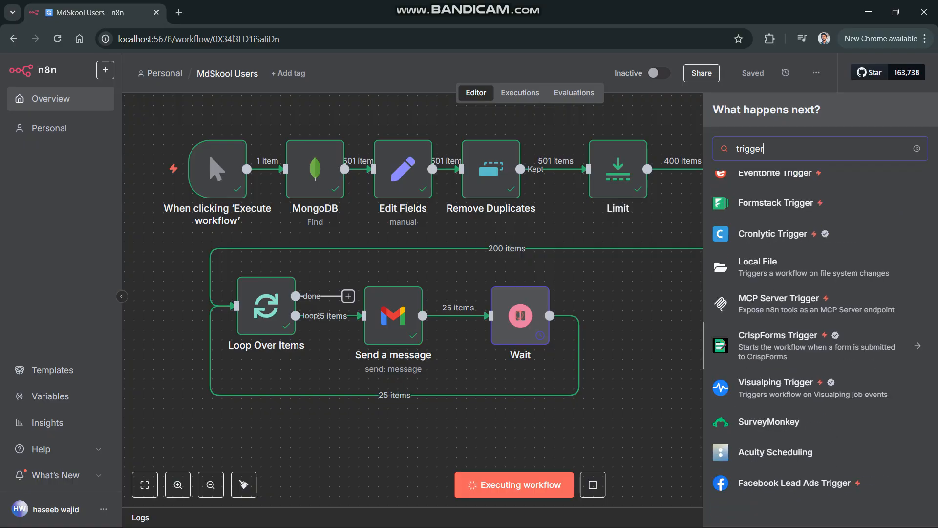
pyautogui.scroll(3, 816, 343)
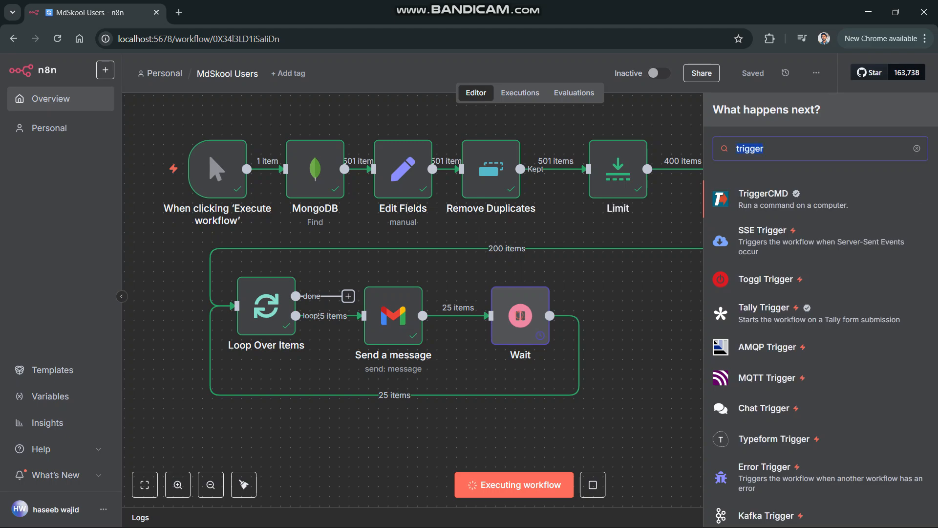
pyautogui.click(917, 149)
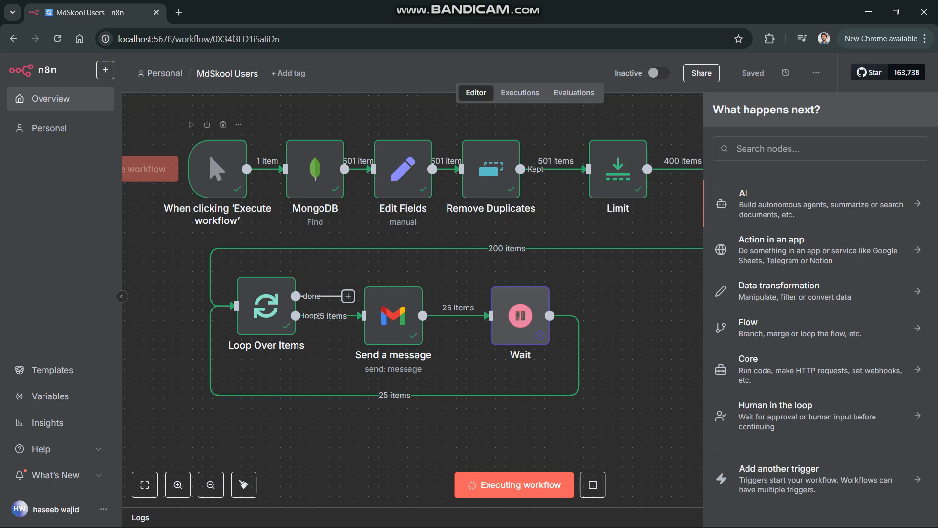
# Search the node library for "start" and "tri" and browse the matches for a manual start trigger.
pyautogui.hscroll(-2, 412, 291)
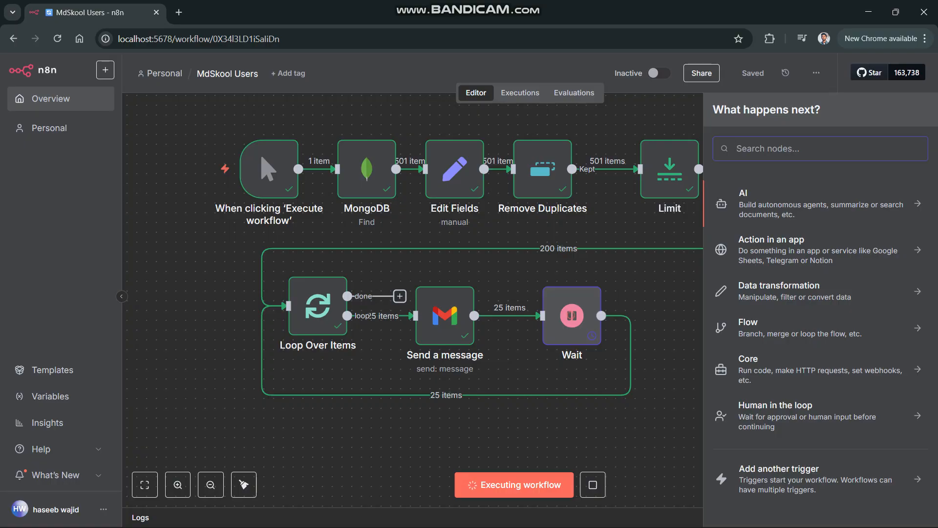
pyautogui.write('start')
pyautogui.press('BackSpace')
pyautogui.press('BackSpace')
pyautogui.press('BackSpace')
pyautogui.press('BackSpace')
pyautogui.press('BackSpace')
pyautogui.write('tri')
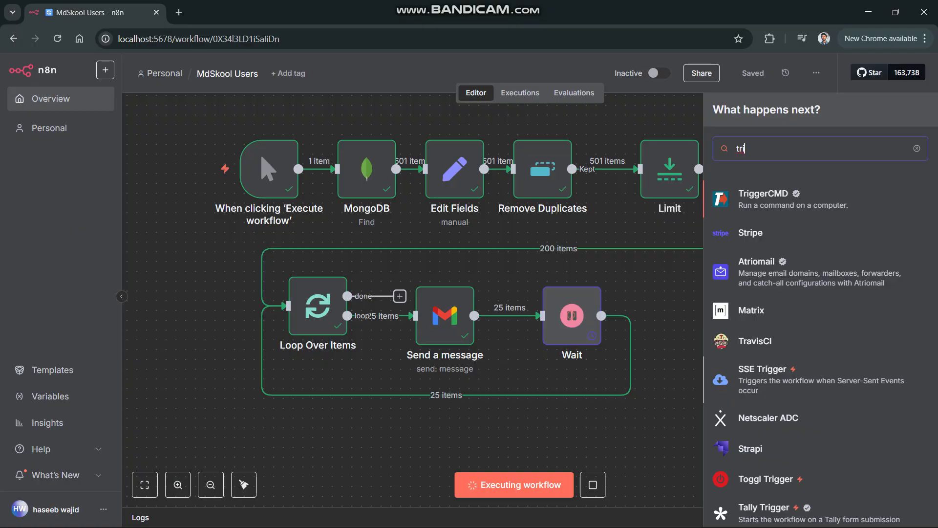
pyautogui.scroll(-1, 816, 332)
pyautogui.scroll(-4, 815, 332)
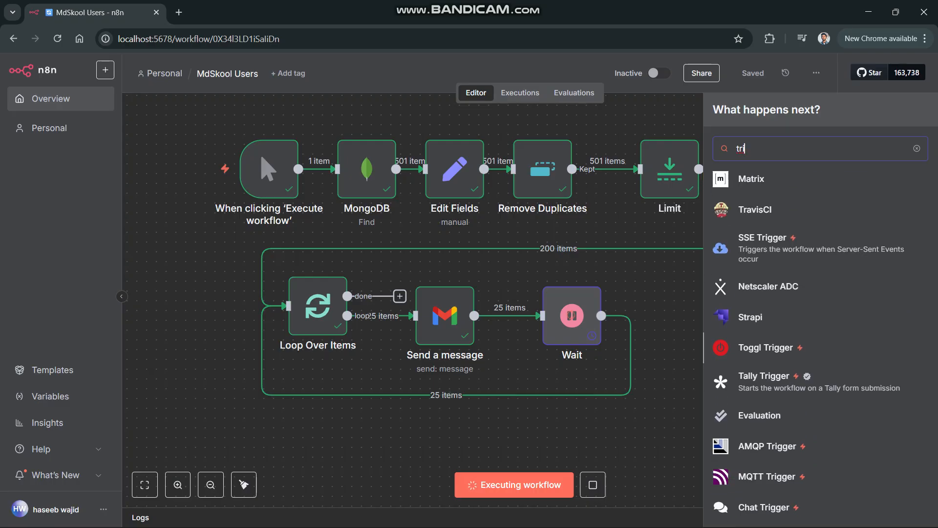
pyautogui.scroll(-8, 816, 342)
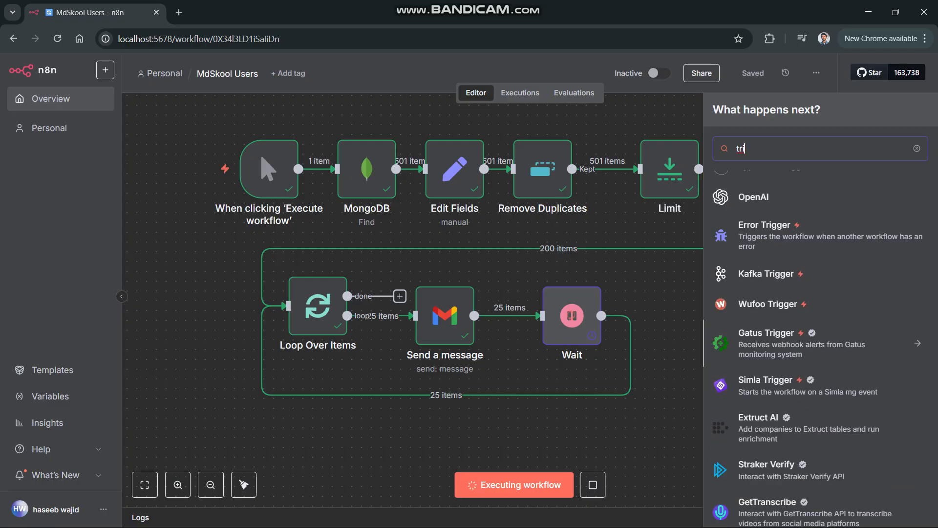
pyautogui.scroll(-5, 816, 343)
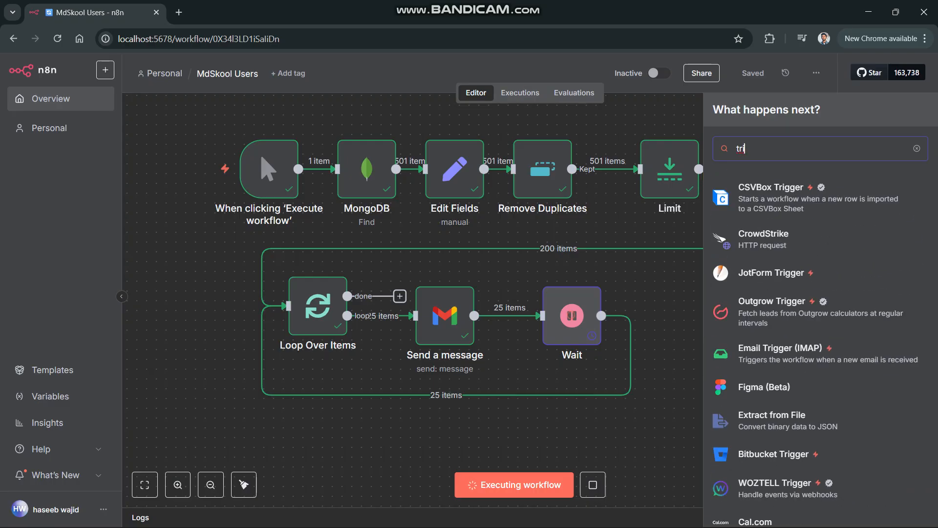
# Search Google in a new browser tab for "first trigger in n8n is called".
pyautogui.hotkey('ctrl', 't')
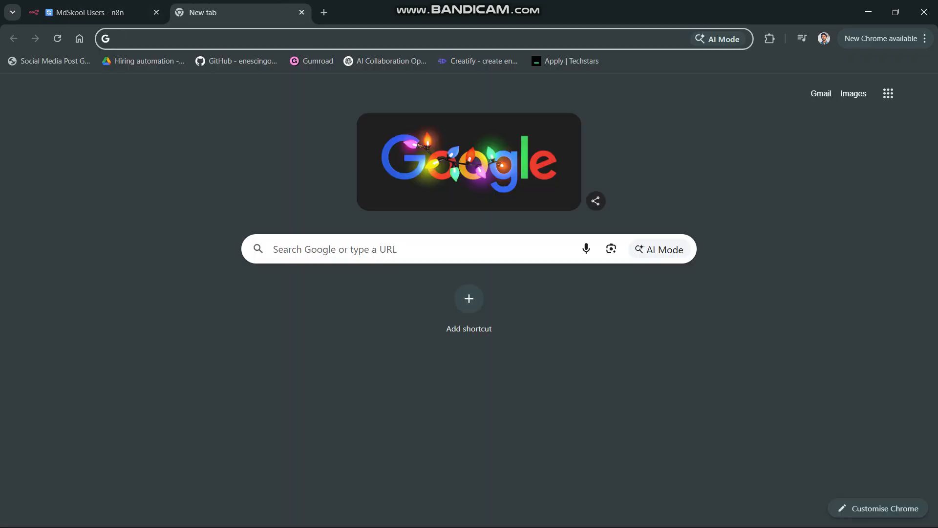
pyautogui.write('first t')
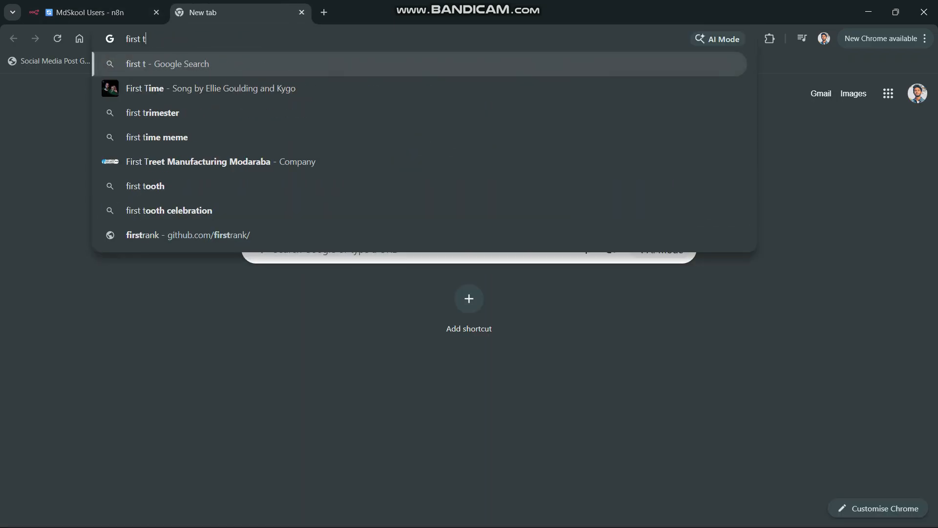
pyautogui.write('riggerin')
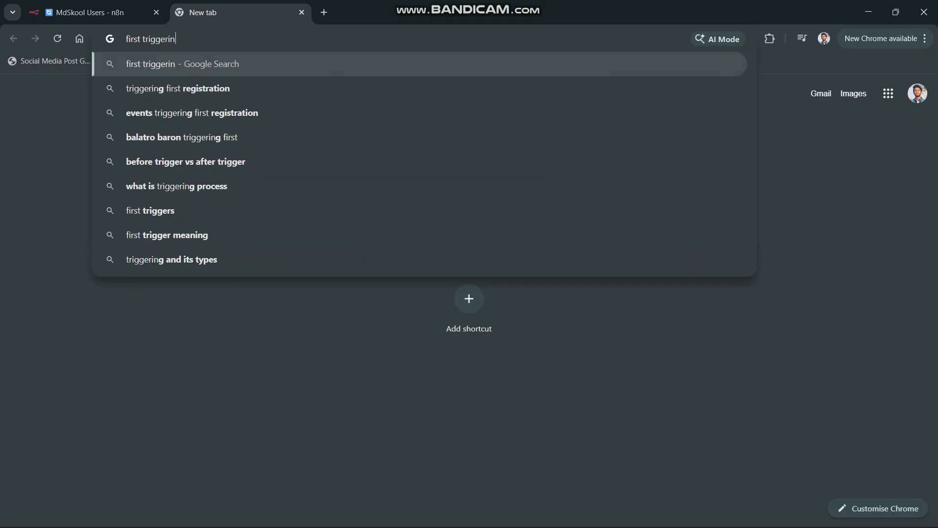
pyautogui.press('BackSpace')
pyautogui.press('BackSpace')
pyautogui.press('BackSpace')
pyautogui.write('i')
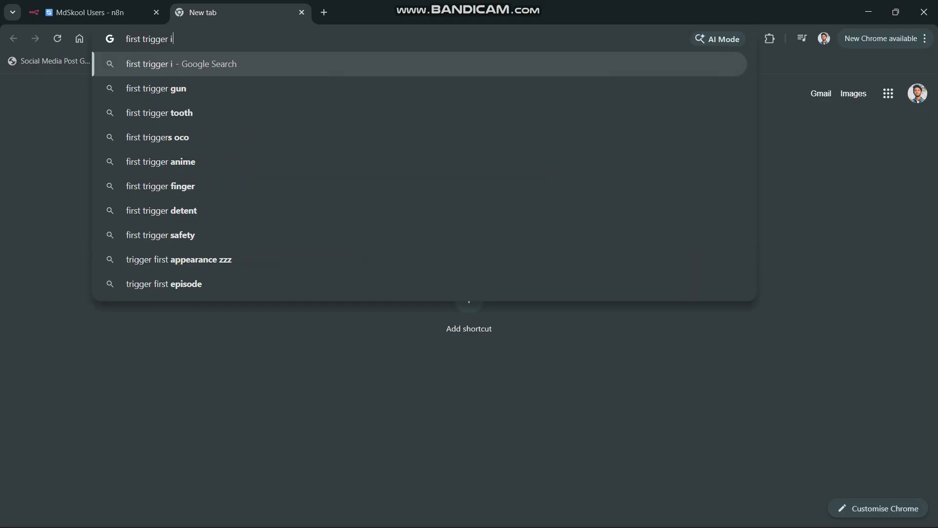
pyautogui.write('n n8n is call')
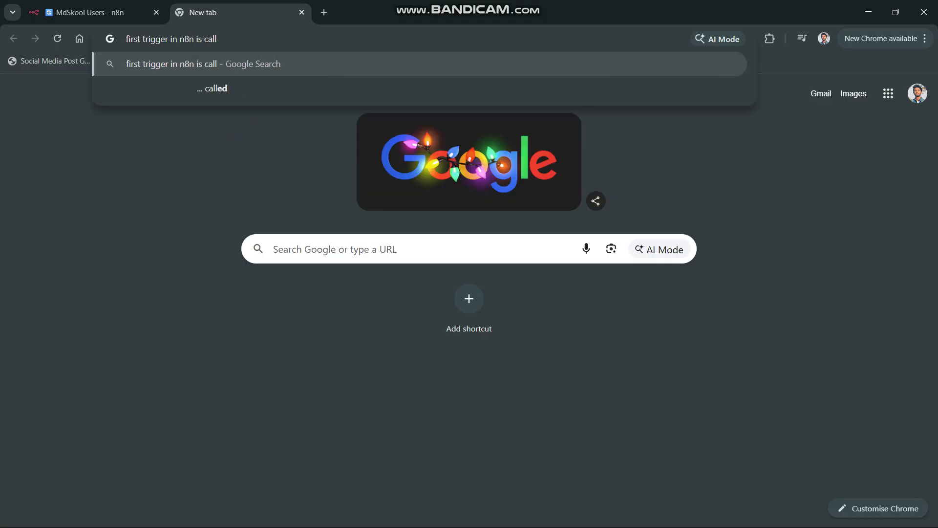
pyautogui.press('Down')
pyautogui.press('Return')
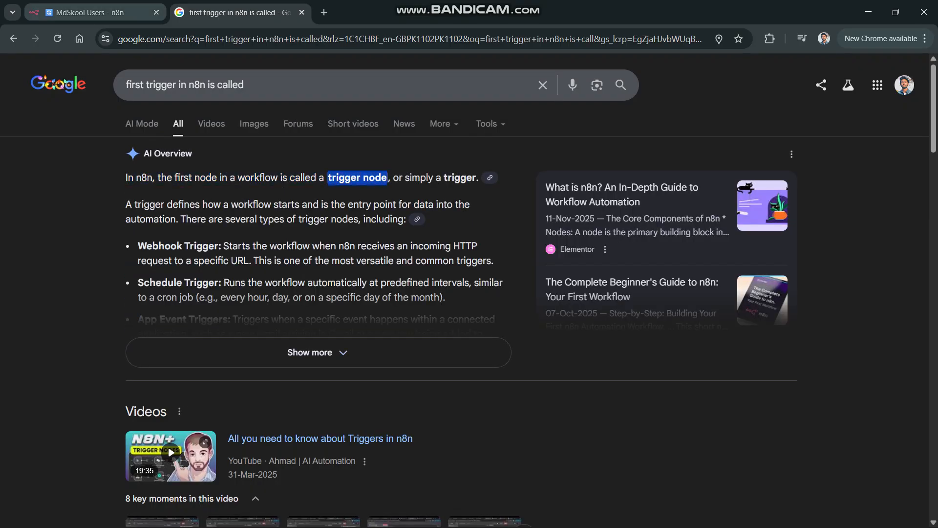
# Return to the MdSkool Users workflow in n8n and search the node library for "trigger node", then shorten the search to "tr".
pyautogui.click(95, 13)
pyautogui.write('gger node')
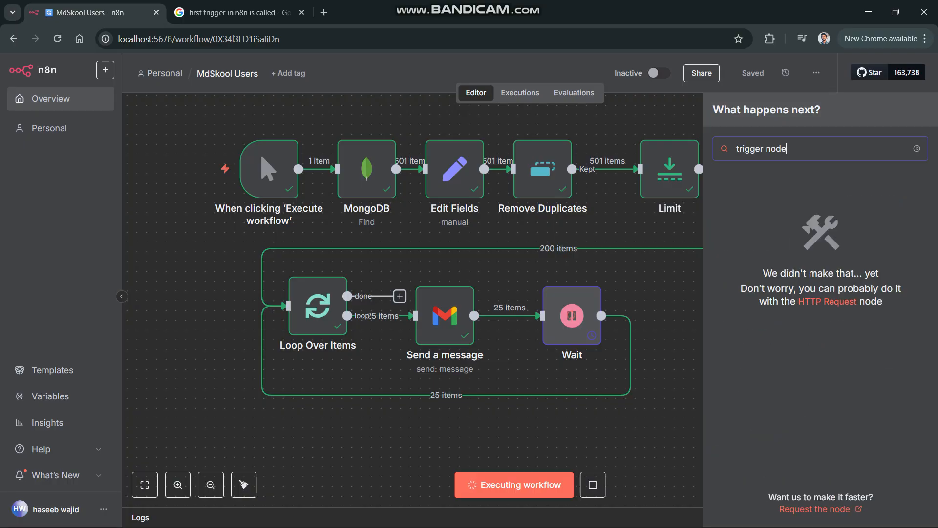
pyautogui.press('BackSpace')
pyautogui.press('BackSpace')
pyautogui.press('BackSpace')
pyautogui.press('BackSpace')
pyautogui.press('BackSpace')
pyautogui.press('BackSpace')
pyautogui.press('BackSpace')
pyautogui.press('BackSpace')
pyautogui.press('BackSpace')
pyautogui.press('BackSpace')
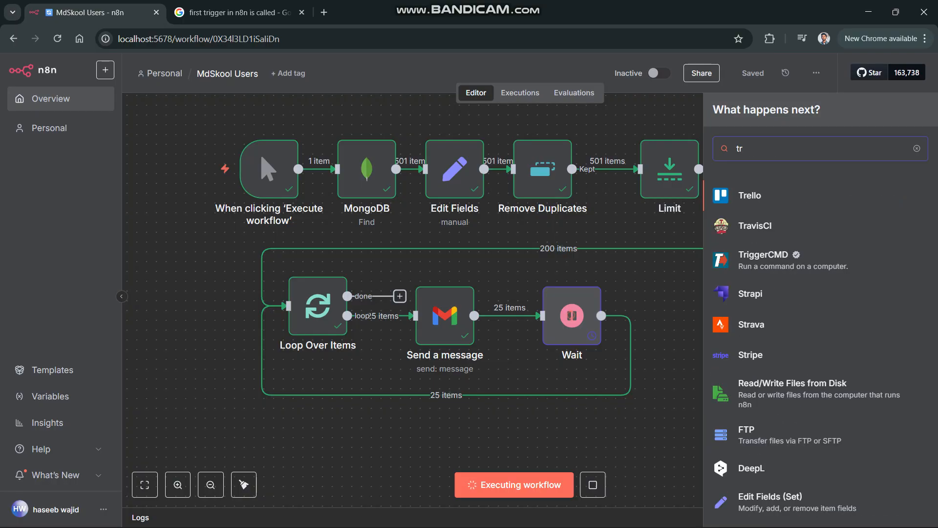
# Find the Manual Trigger node among the "trigger" matches and try to add it to the workflow.
pyautogui.write('igger')
pyautogui.press('Down')
pyautogui.press('Down')
pyautogui.press('Down')
pyautogui.press('Down')
pyautogui.press('Down')
pyautogui.press('Down')
pyautogui.press('Down')
pyautogui.press('Down')
pyautogui.press('Down')
pyautogui.press('Down')
pyautogui.press('Down')
pyautogui.press('Down')
pyautogui.press('Down')
pyautogui.press('Down')
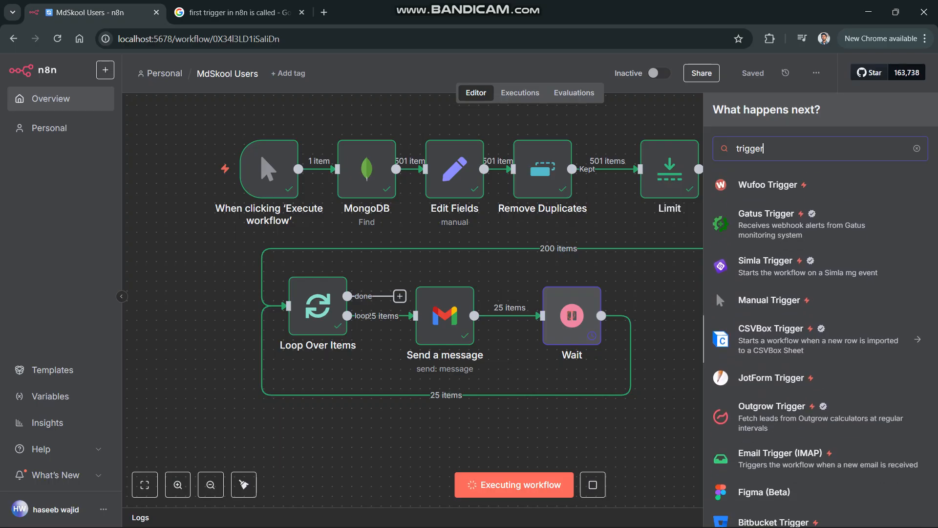
pyautogui.press('Up')
pyautogui.press('Return')
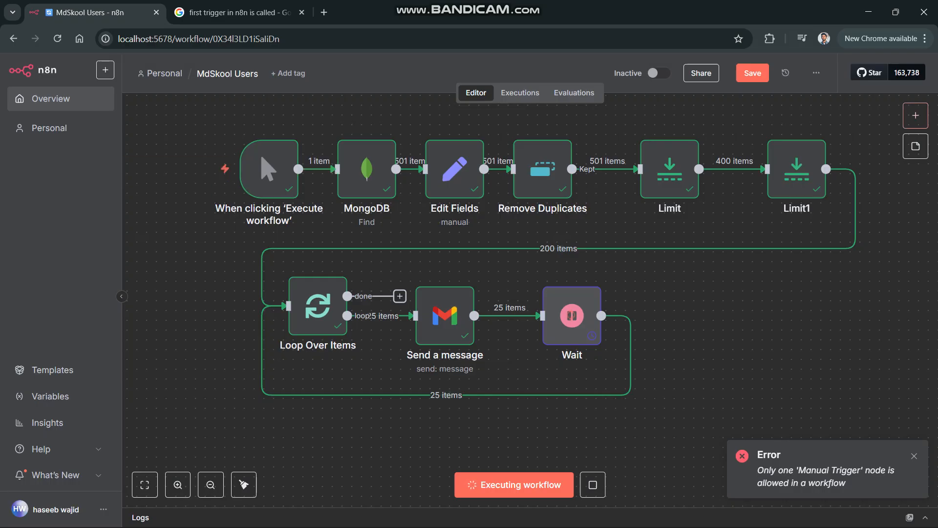
# Add a new MongoDB node with the Find documents action to the workflow.
pyautogui.press('Tab')
pyautogui.write('mon')
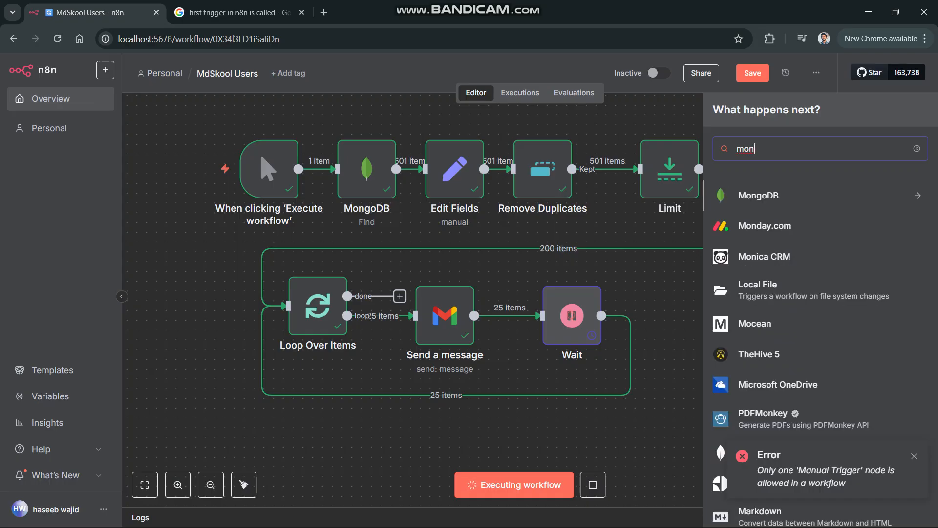
pyautogui.press('Return')
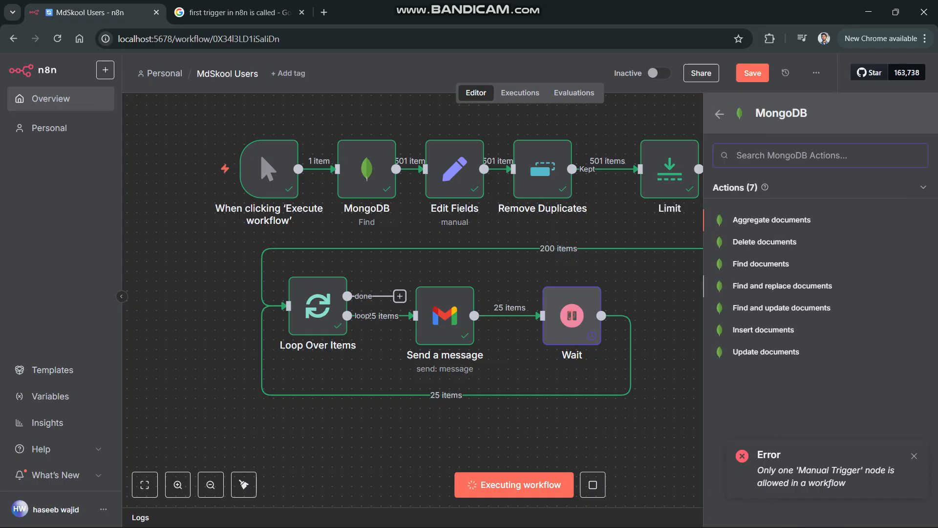
pyautogui.click(761, 264)
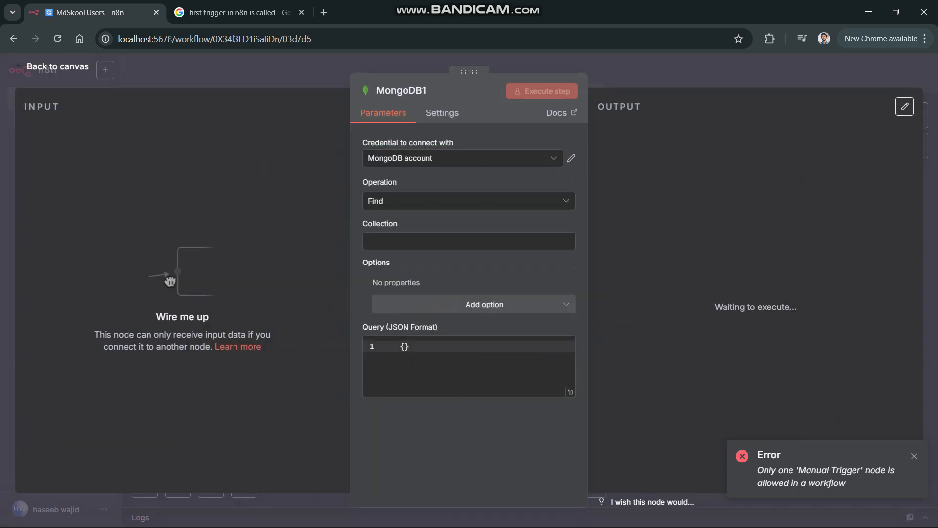
# Inspect the new MongoDB node's credential, operation and collection fields, and delete the node from the canvas.
pyautogui.click(459, 158)
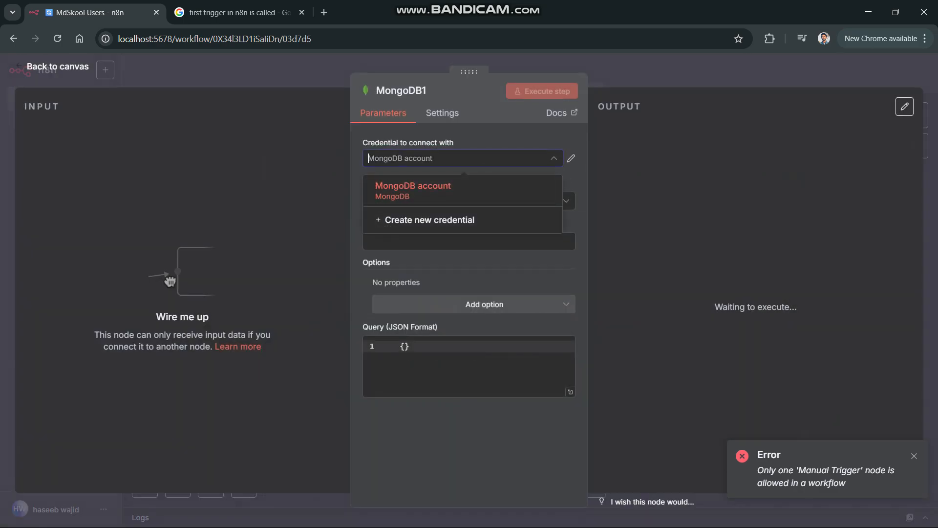
pyautogui.click(572, 182)
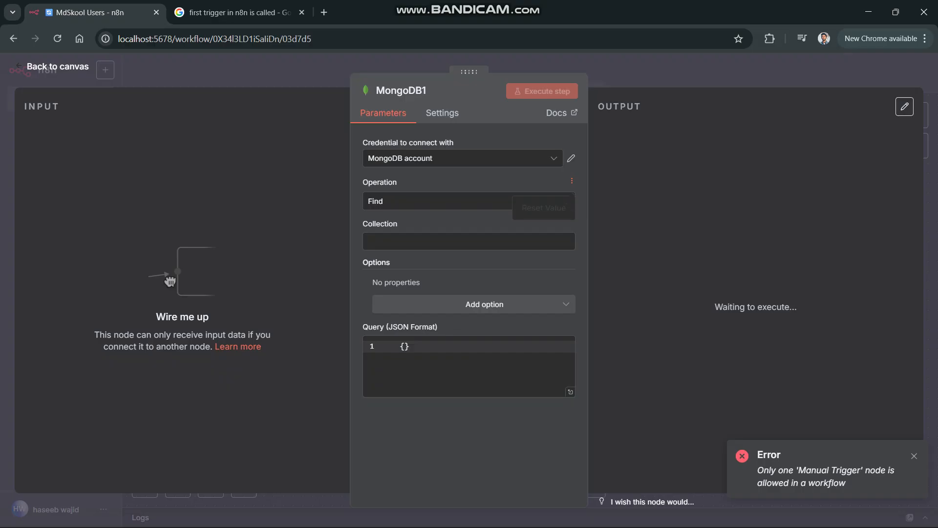
pyautogui.click(462, 241)
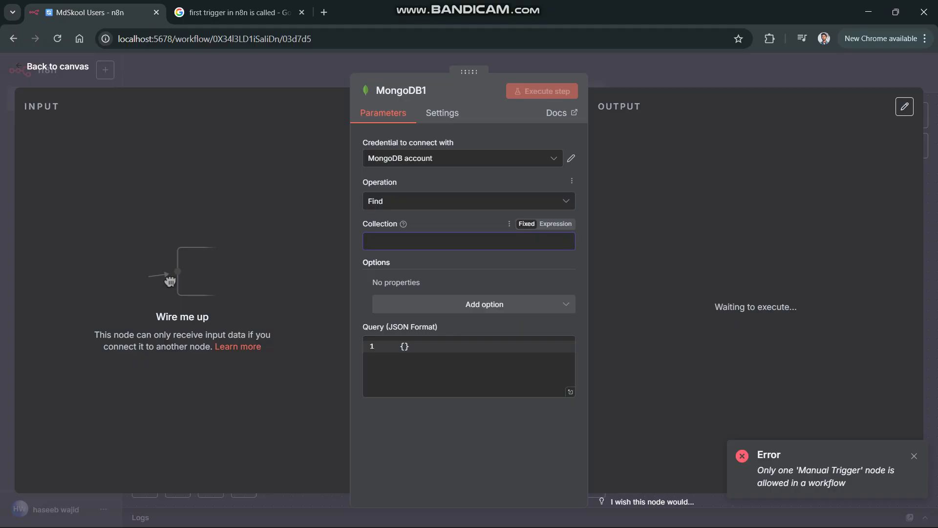
pyautogui.press('Escape')
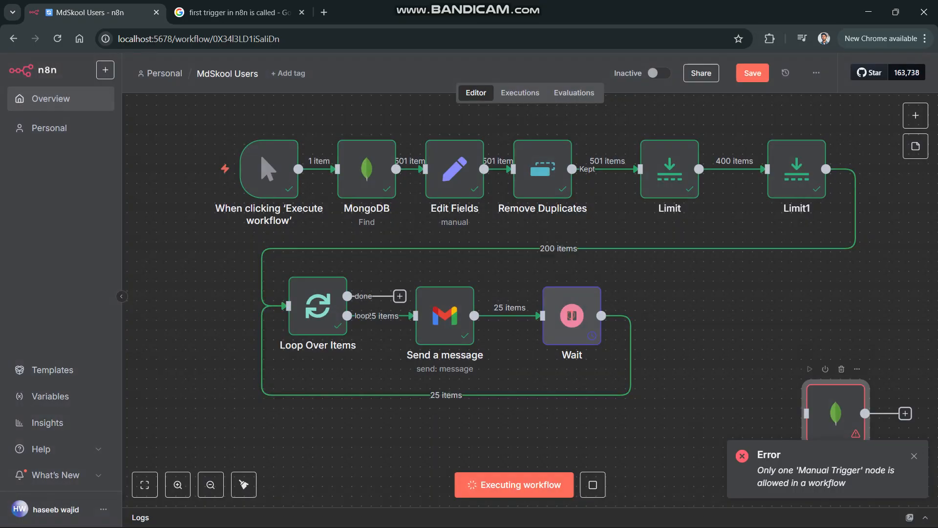
pyautogui.press('Delete')
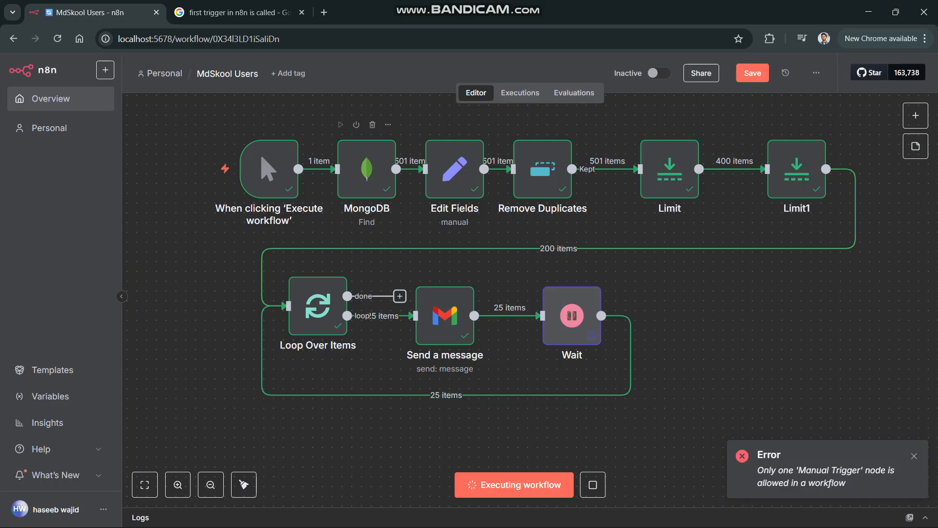
# Open the existing MongoDB node that follows the manual trigger and review its output table of user records.
pyautogui.doubleClick(367, 168)
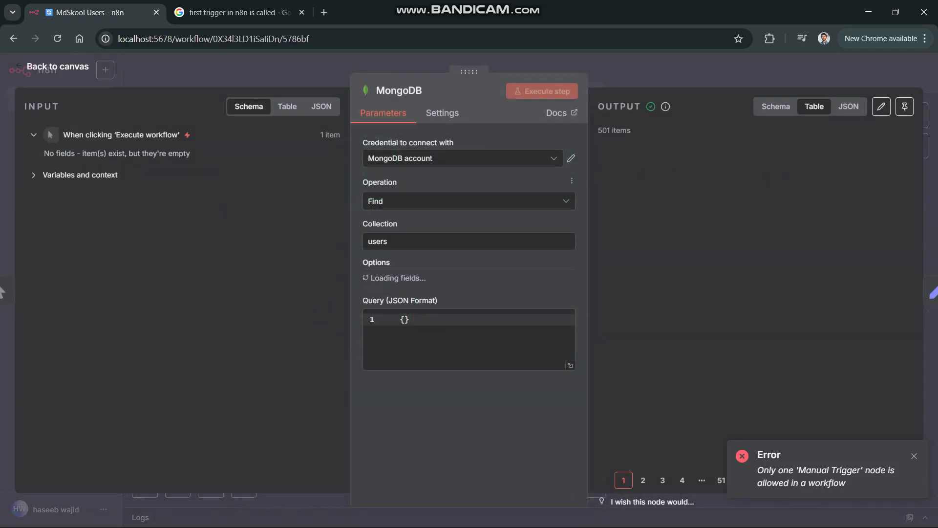
pyautogui.scroll(-4, 758, 303)
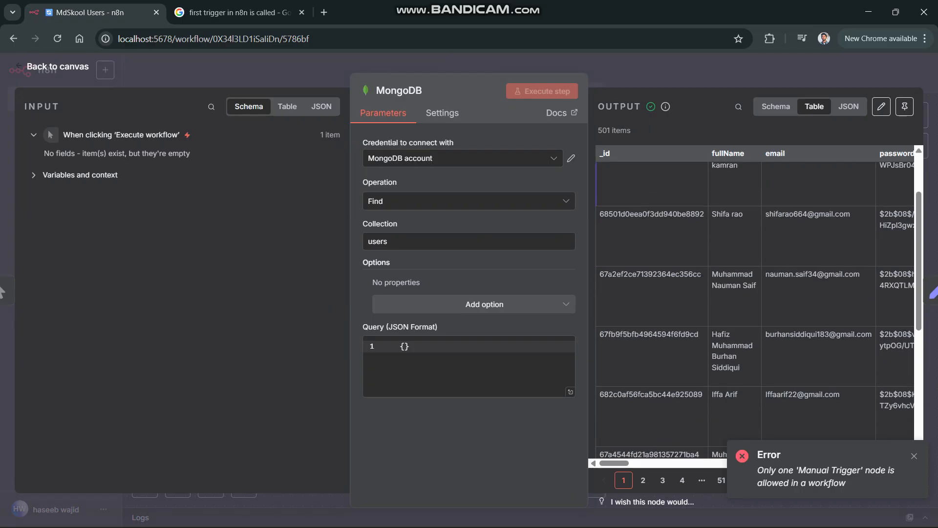
# Examine the fullName, email and password columns of the user records in the MongoDB node's output, then return to the canvas.
pyautogui.scroll(3, 758, 303)
pyautogui.scroll(1, 757, 303)
pyautogui.hscroll(4, 758, 303)
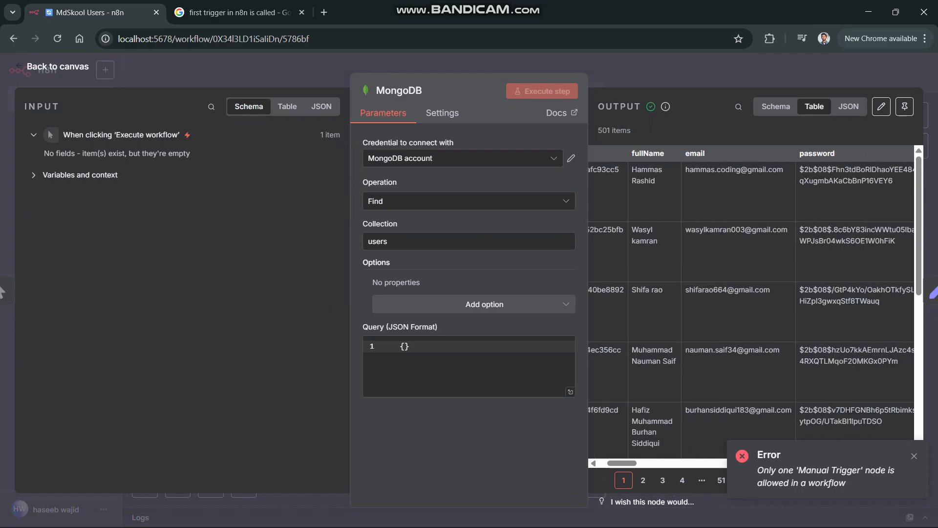
pyautogui.hscroll(-1, 754, 303)
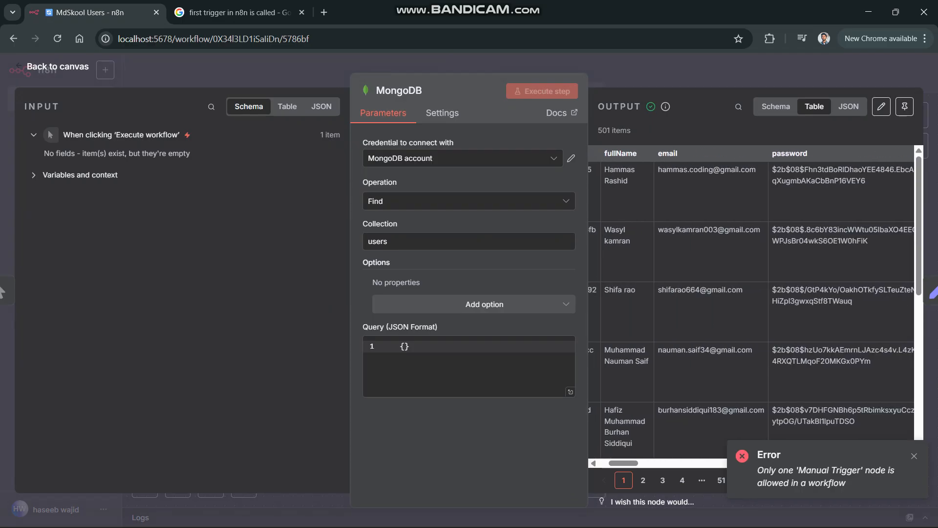
pyautogui.scroll(-3, 754, 303)
pyautogui.scroll(3, 753, 303)
pyautogui.press('Escape')
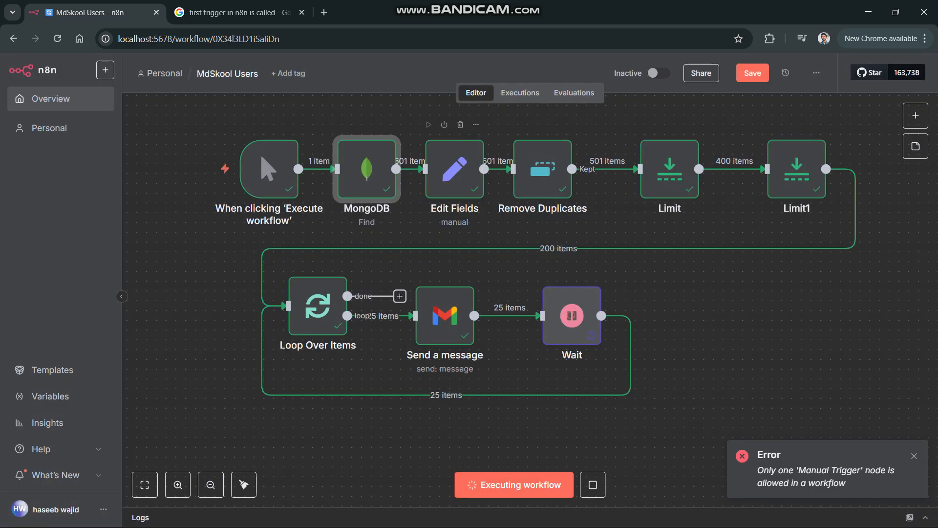
# Open the Edit Fields node and review its email and fullName mappings and the resulting output table.
pyautogui.press('Right')
pyautogui.press('Return')
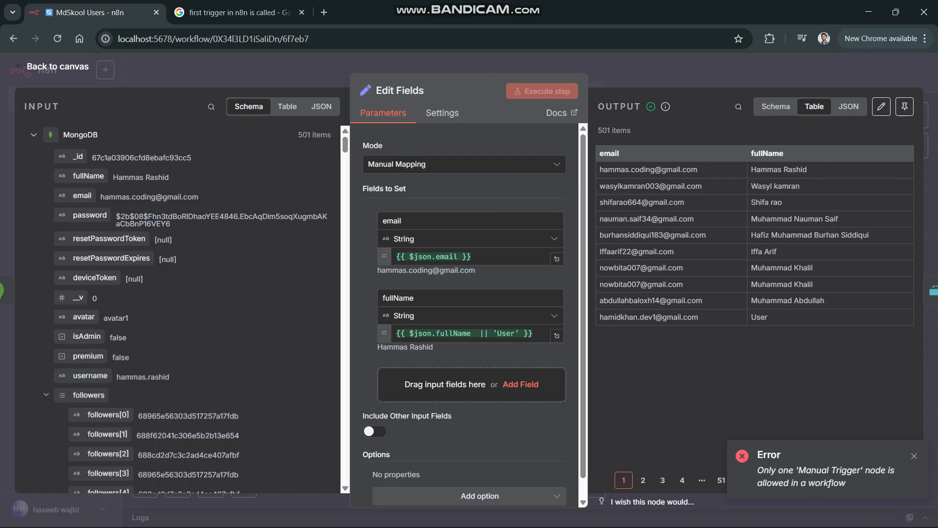
pyautogui.press('Escape')
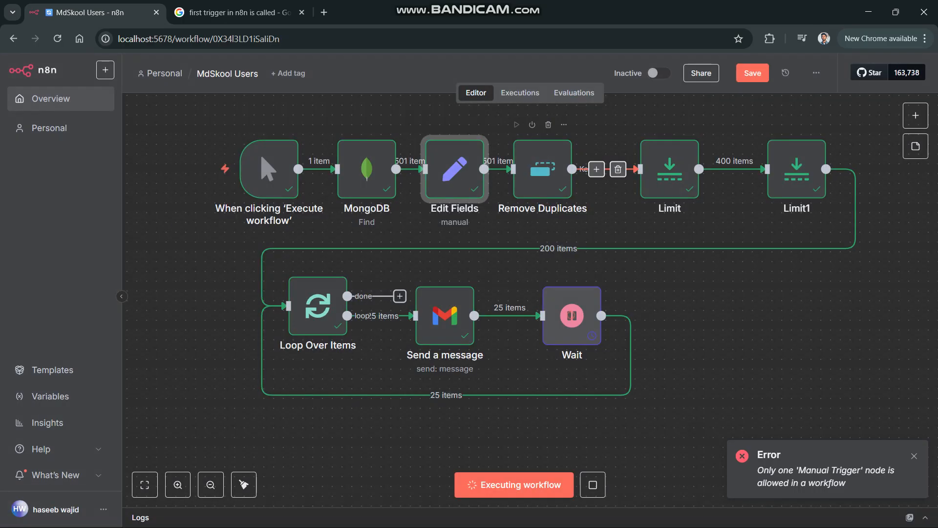
# Inspect the Remove Duplicates node's comparison settings and the first Limit node's Max Items and Keep settings.
pyautogui.doubleClick(543, 170)
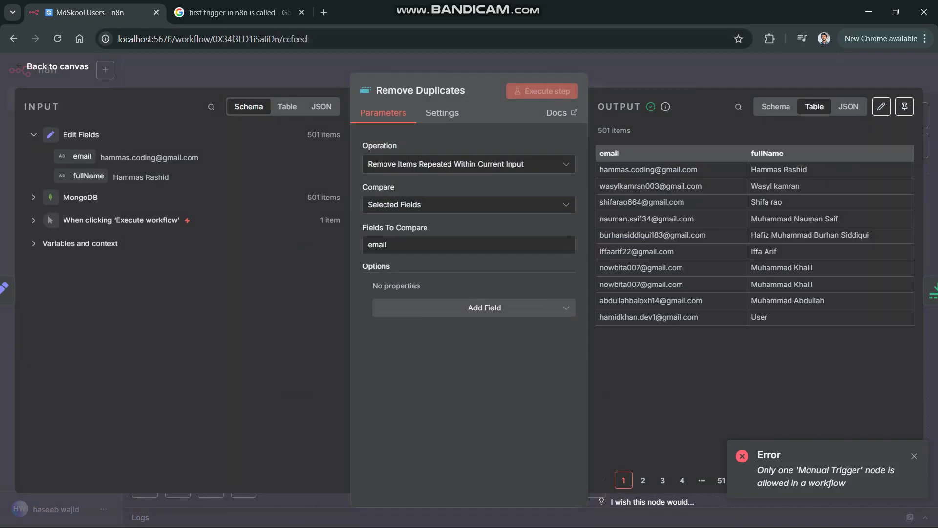
pyautogui.press('Escape')
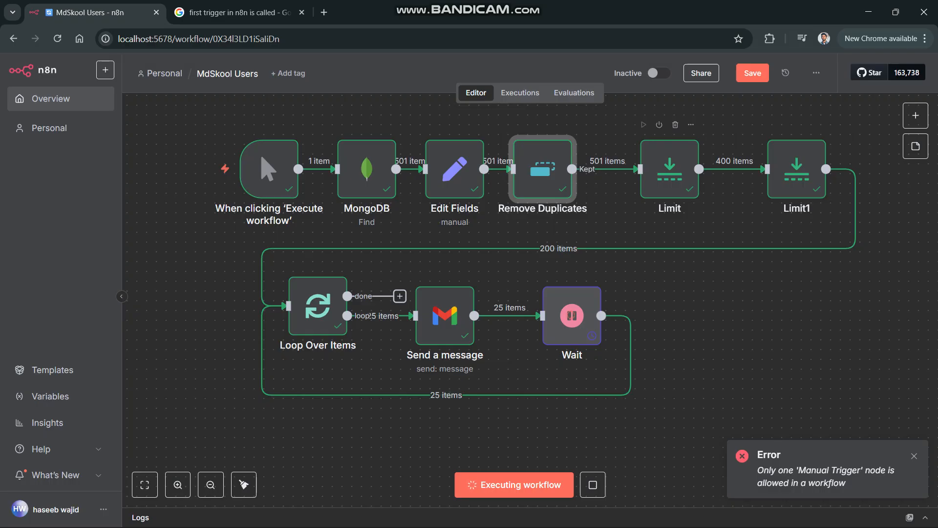
pyautogui.doubleClick(669, 170)
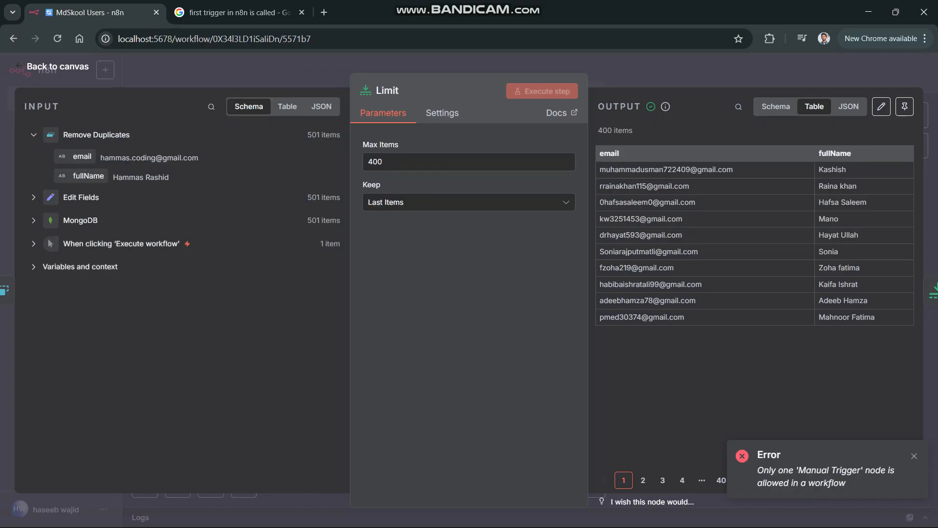
pyautogui.press('Escape')
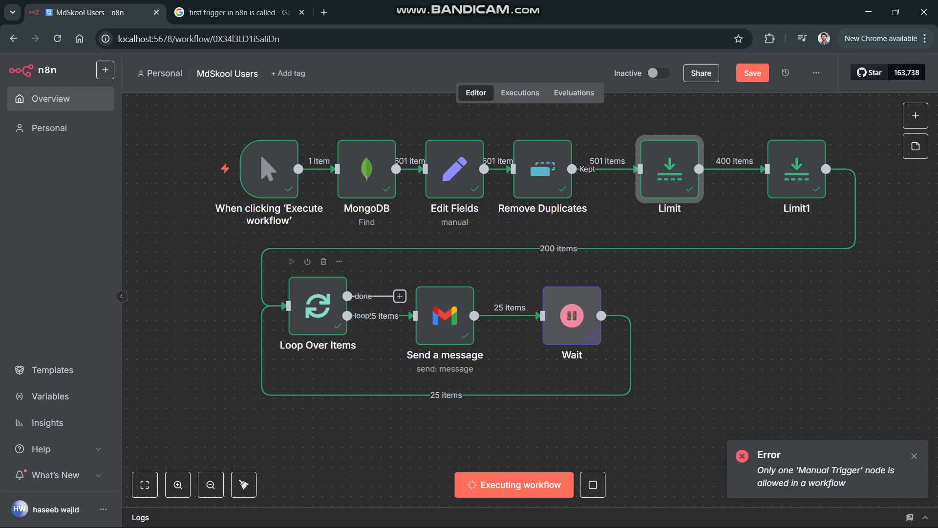
# Inspect the batch size of the Loop Over Items node and the interval settings of the Wait node after the Gmail node.
pyautogui.doubleClick(318, 306)
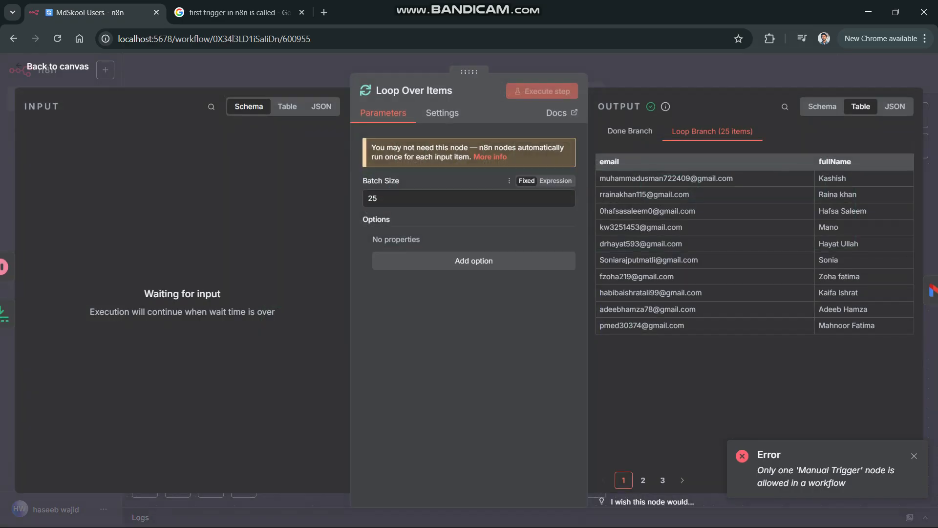
pyautogui.press('Escape')
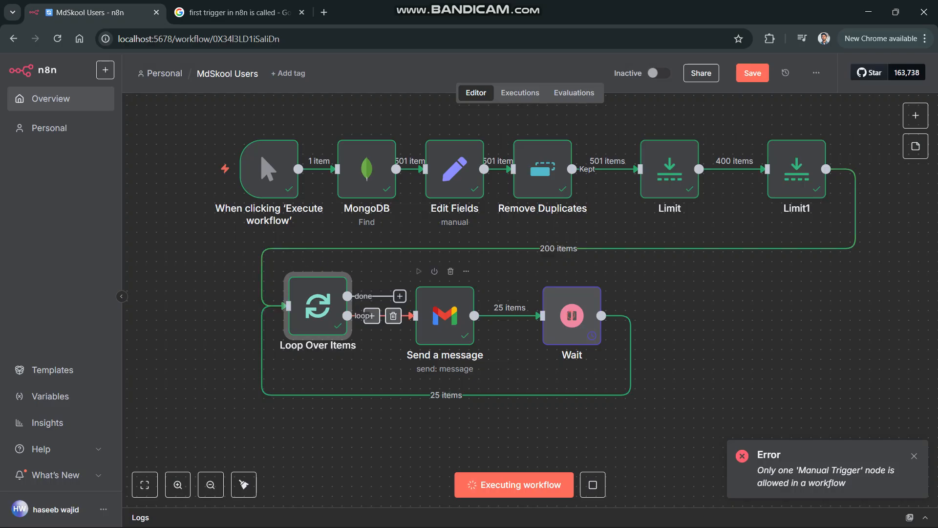
pyautogui.doubleClick(446, 316)
pyautogui.press('Escape')
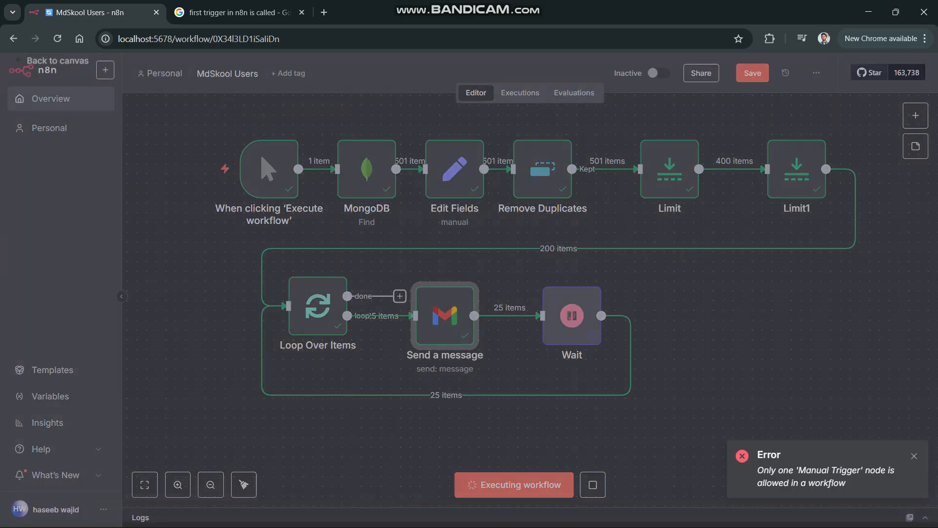
pyautogui.doubleClick(572, 315)
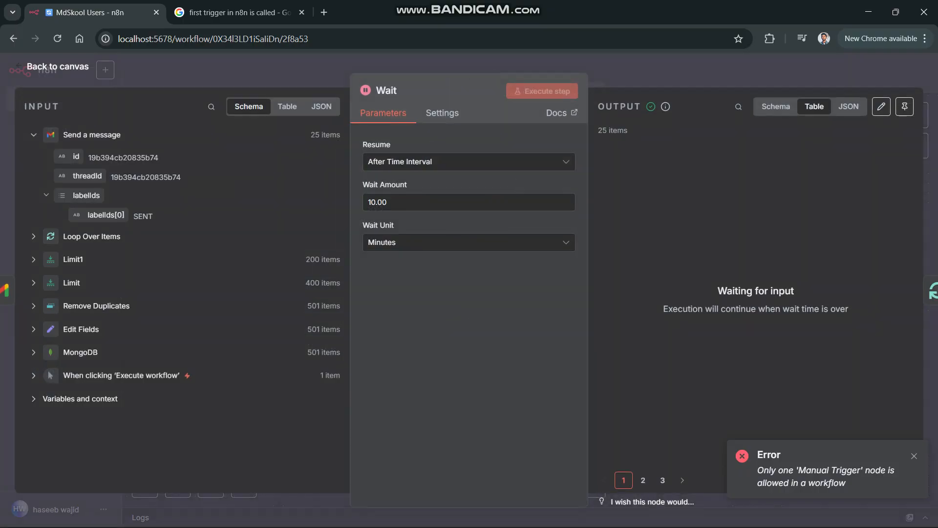
pyautogui.press('Escape')
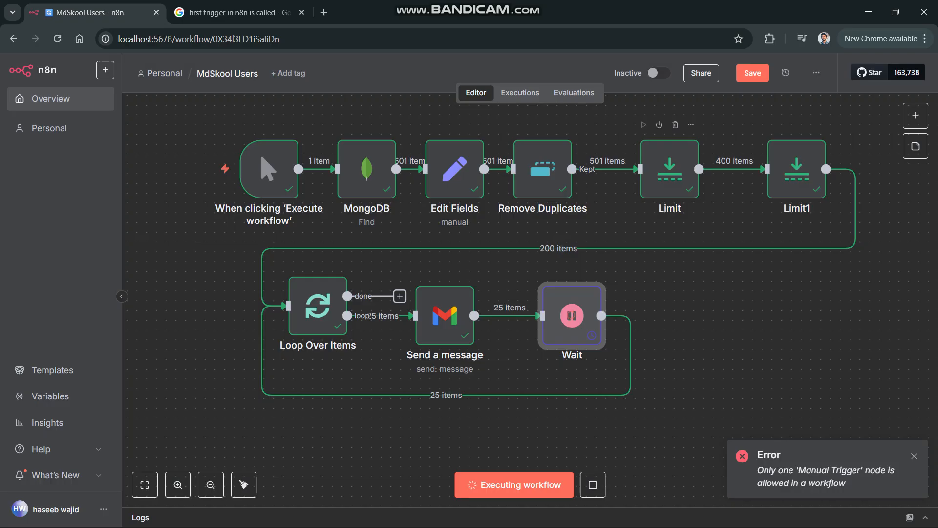
# Compare the Max Items and Keep settings of the Limit and Limit1 nodes.
pyautogui.doubleClick(670, 169)
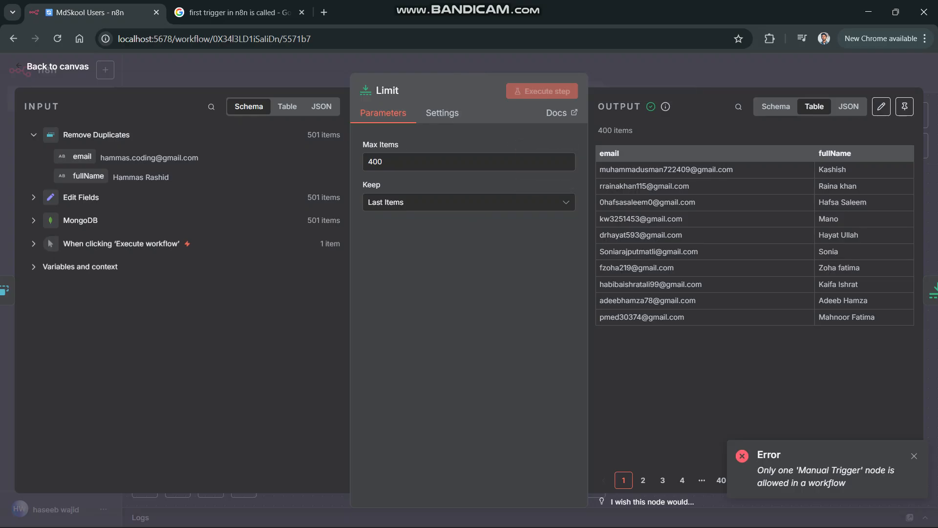
pyautogui.click(603, 68)
pyautogui.doubleClick(798, 169)
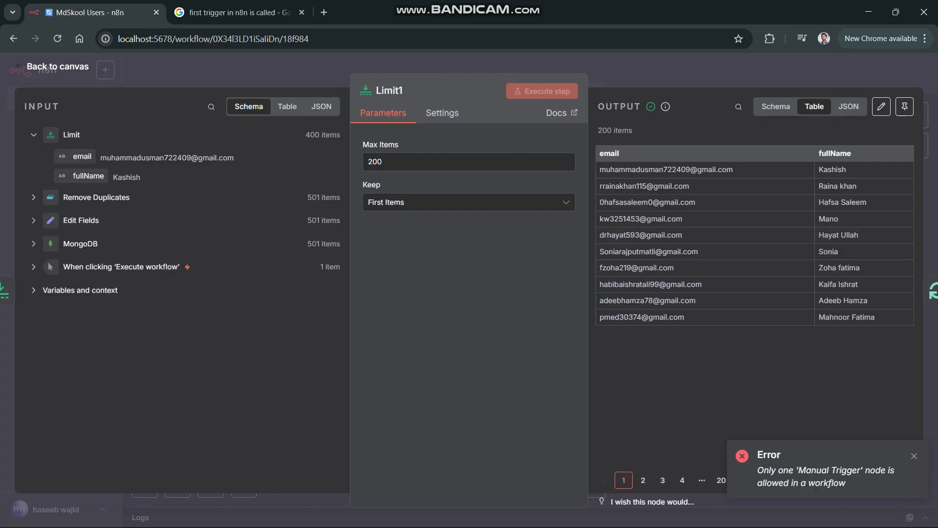
pyautogui.press('Escape')
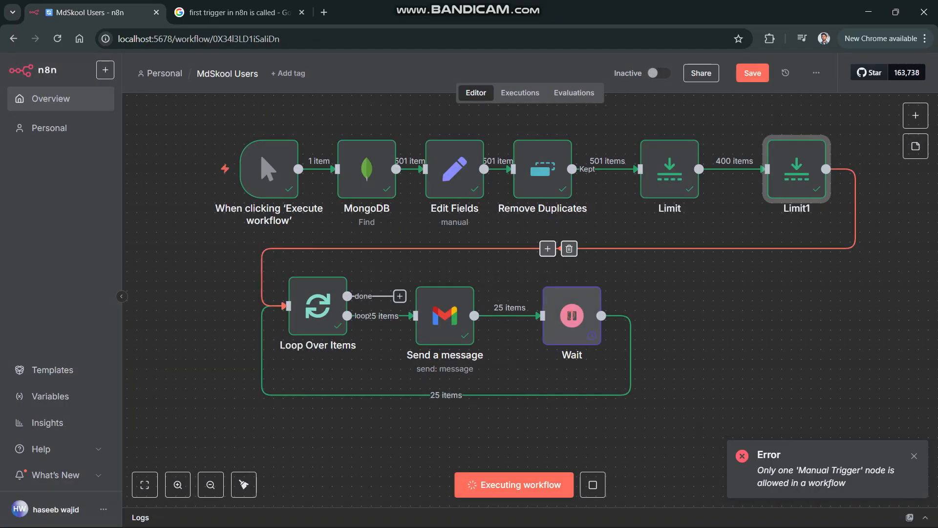
# Set the Max Items of the first Limit node to 600.
pyautogui.doubleClick(670, 168)
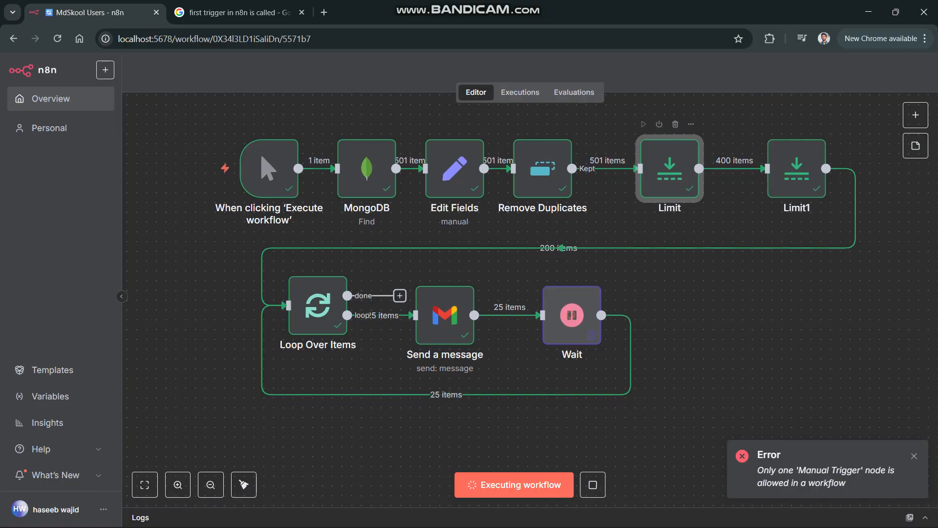
pyautogui.hotkey('ctrl', 'a')
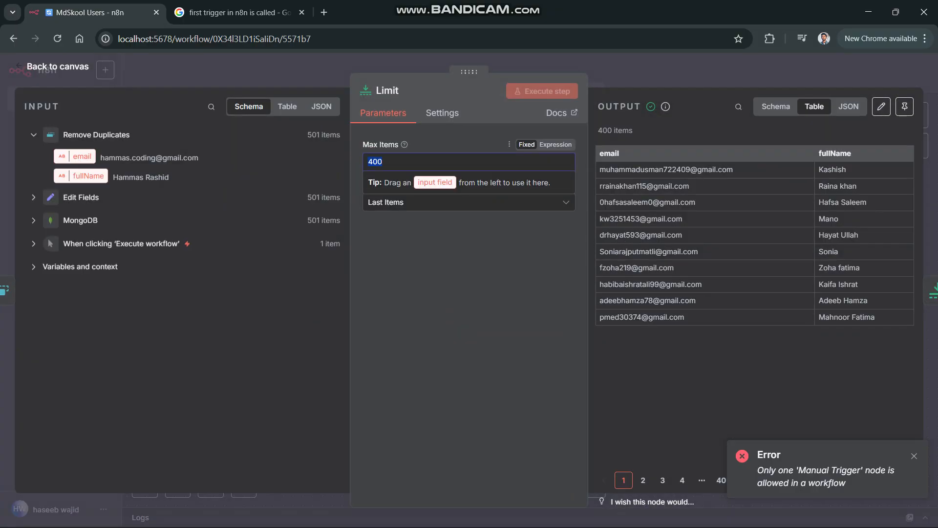
pyautogui.write('600')
pyautogui.click(434, 279)
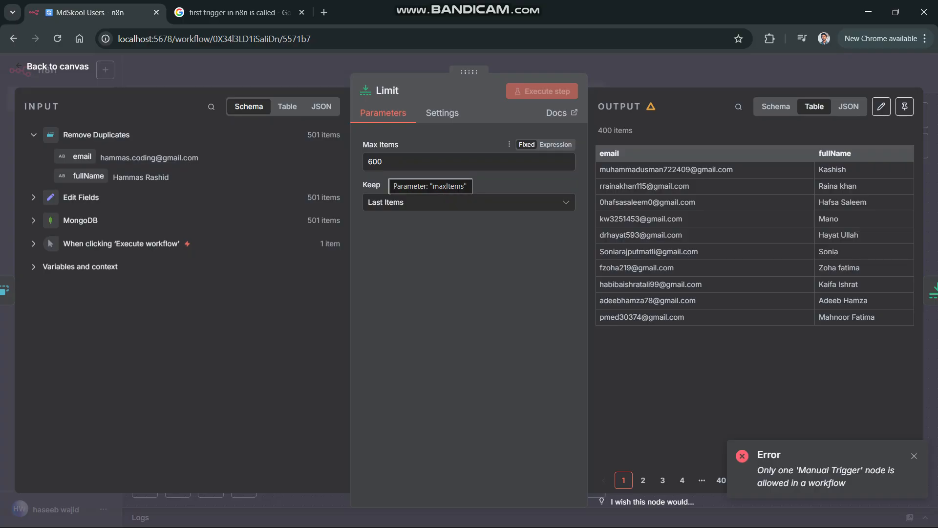
pyautogui.press('Escape')
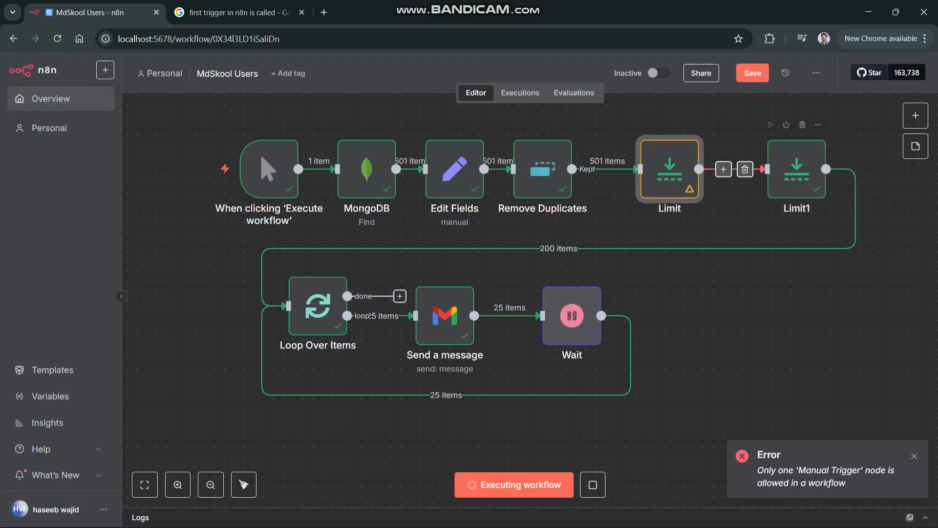
# Check the Limit1 node's settings and set the first Limit node's Max Items back to 400.
pyautogui.doubleClick(797, 171)
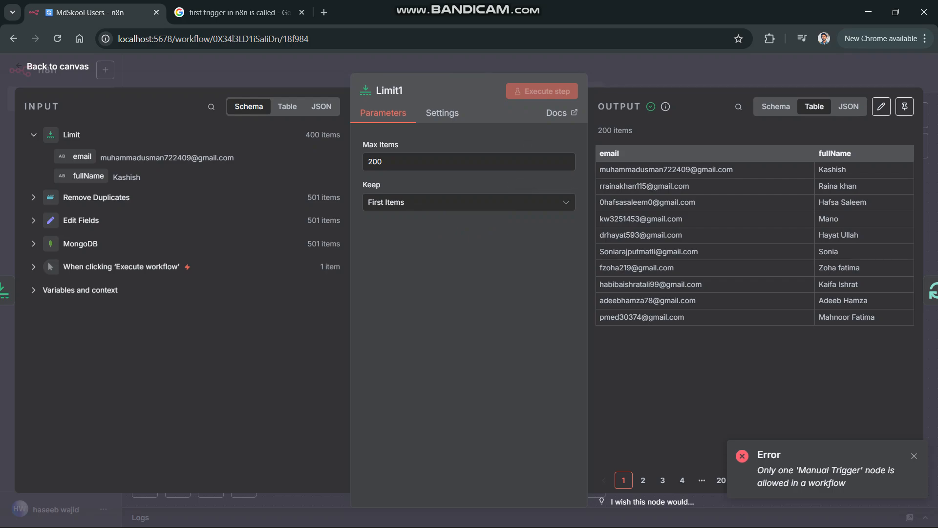
pyautogui.click(661, 74)
pyautogui.doubleClick(669, 171)
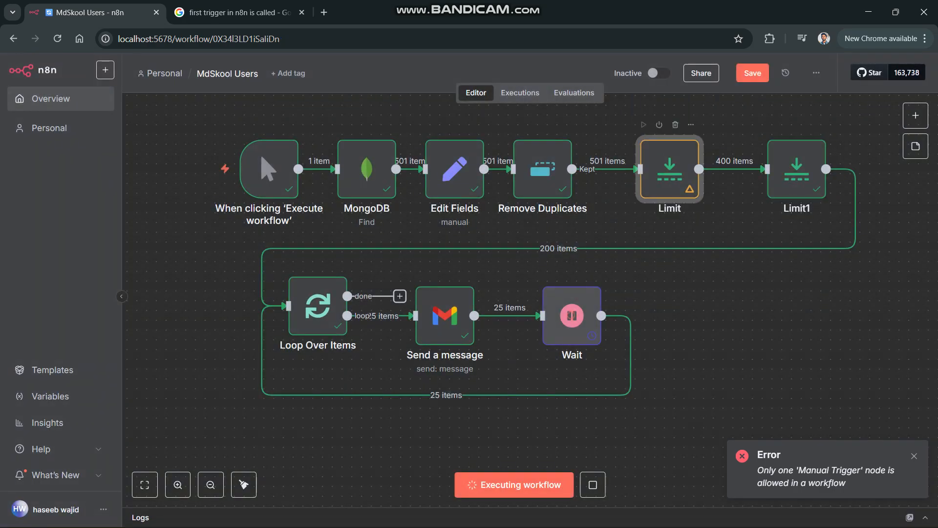
pyautogui.click(431, 163)
pyautogui.hotkey('ctrl', 'a')
pyautogui.write('400')
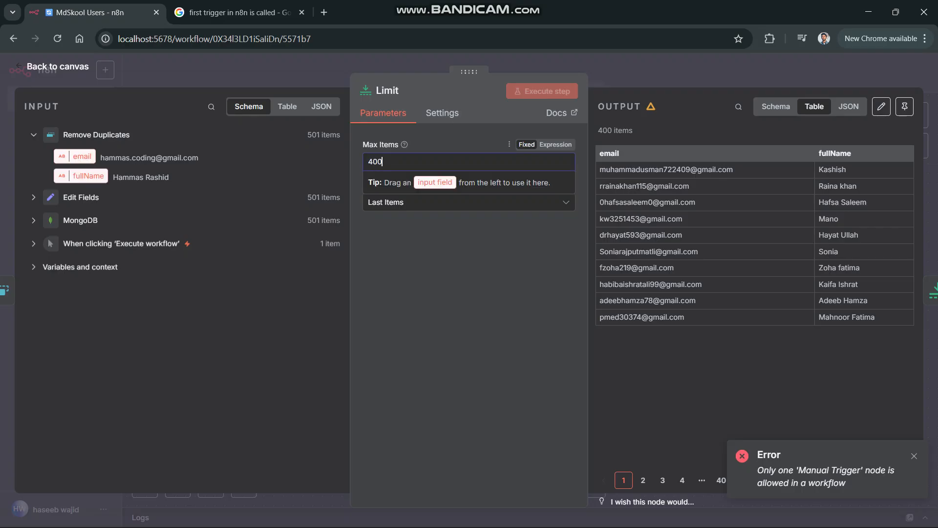
pyautogui.press('Escape')
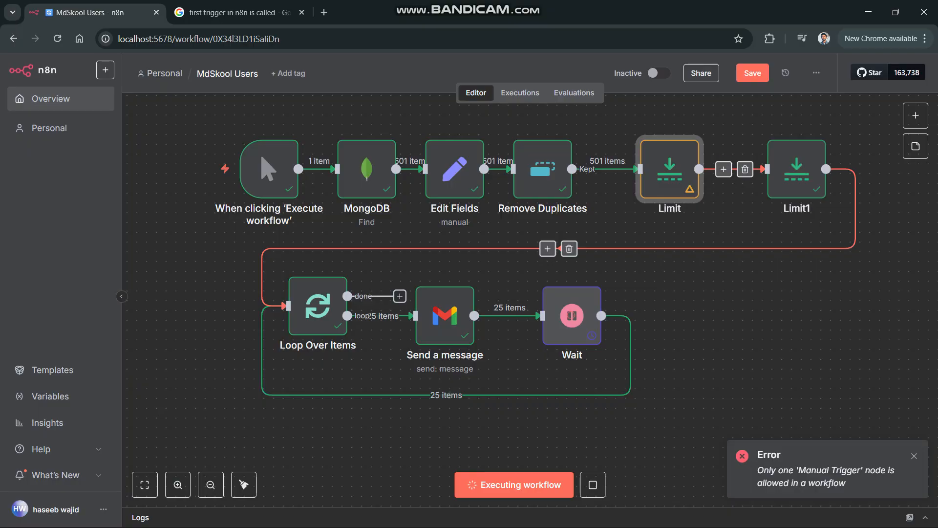
# Reopen the first Limit node and review its Max Items and Keep settings alongside its input and output.
pyautogui.doubleClick(669, 169)
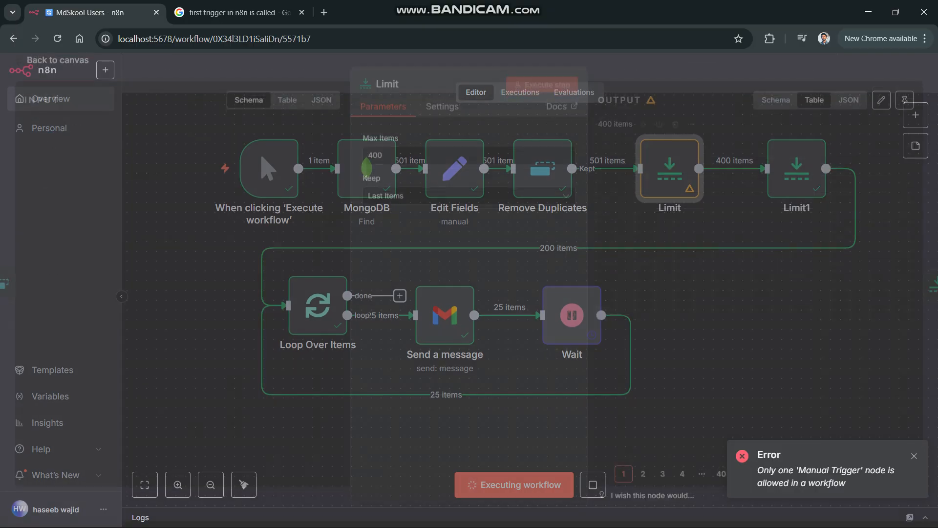
pyautogui.moveTo(652, 106)
pyautogui.press('Escape')
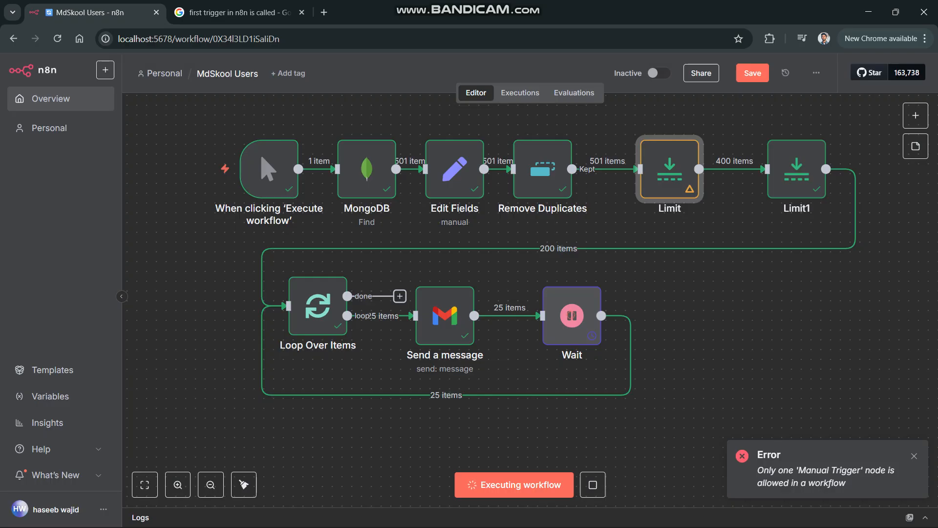
# Bring up the open windows to switch away from the workflow.
pyautogui.hotkey('alt', 'Tab')
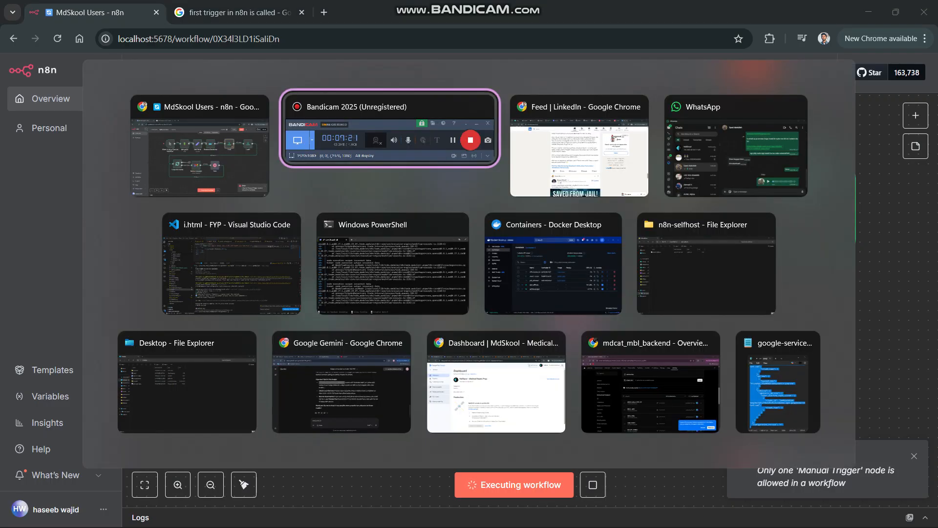